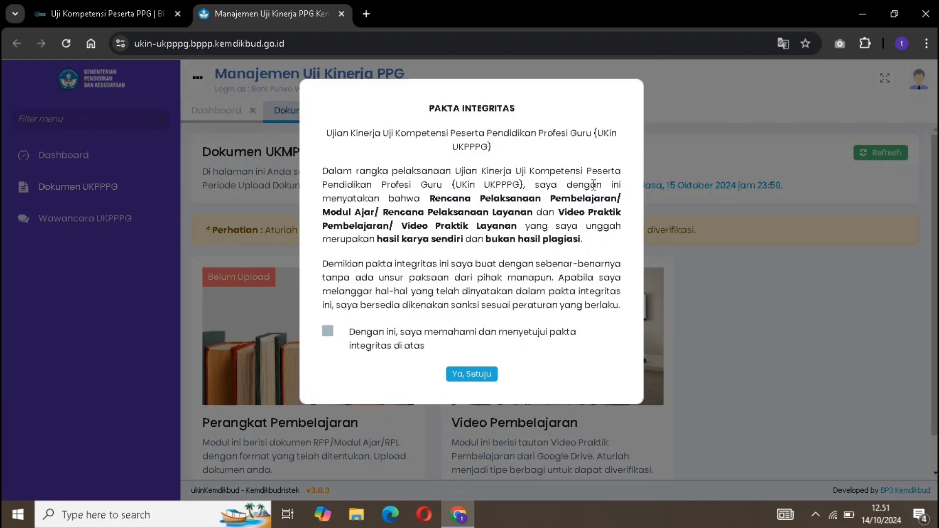
- Agree to the Pakta Integritas statement and dismiss the save confirmation to reach the Dokumen UKPPPG upload cards
{"action": "left_click", "coordinate": [327, 336]}
{"action": "left_click", "coordinate": [463, 376]}
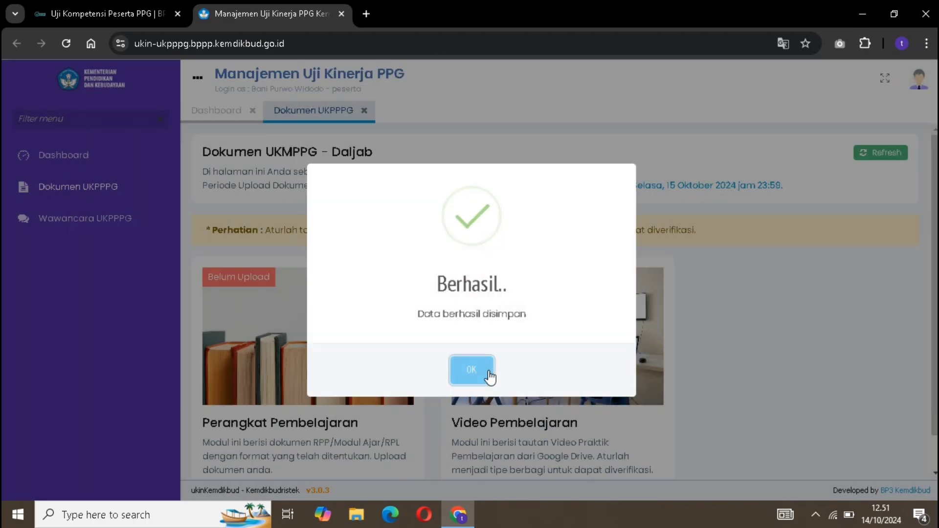
{"action": "left_click", "coordinate": [489, 376]}
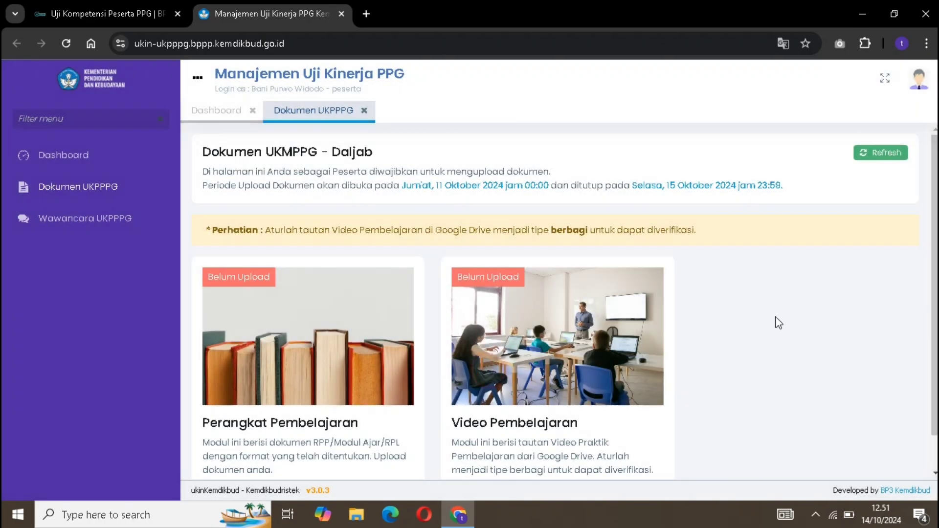
{"action": "scroll", "coordinate": [315, 362], "scroll_direction": "down", "scroll_amount": 1}
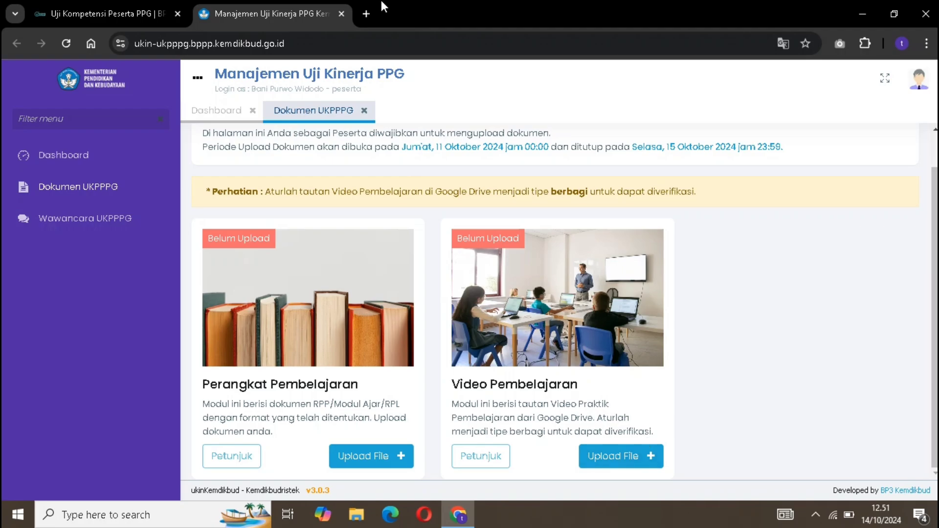
- Open Google Drive in a new browser tab and go into the UKIN PPG 2024 folder
{"action": "left_click", "coordinate": [365, 12]}
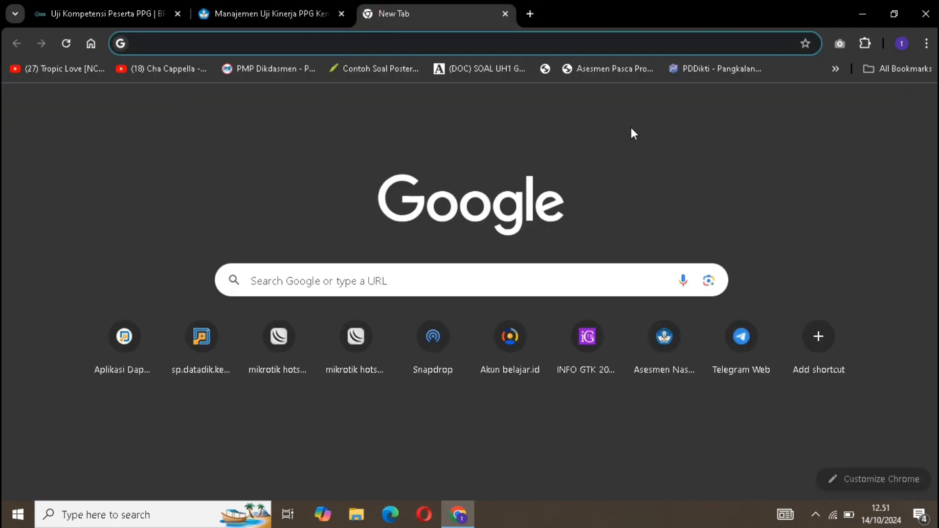
{"action": "left_click", "coordinate": [885, 105]}
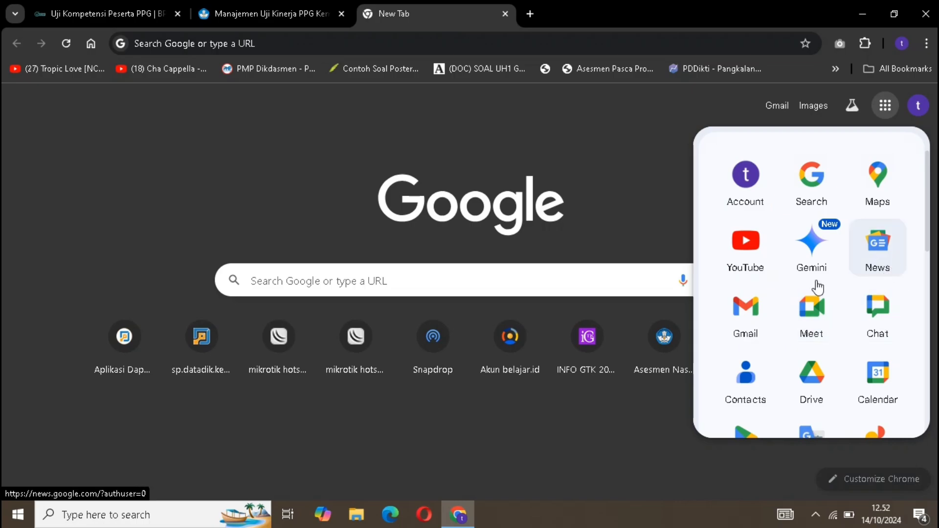
{"action": "left_click", "coordinate": [807, 375]}
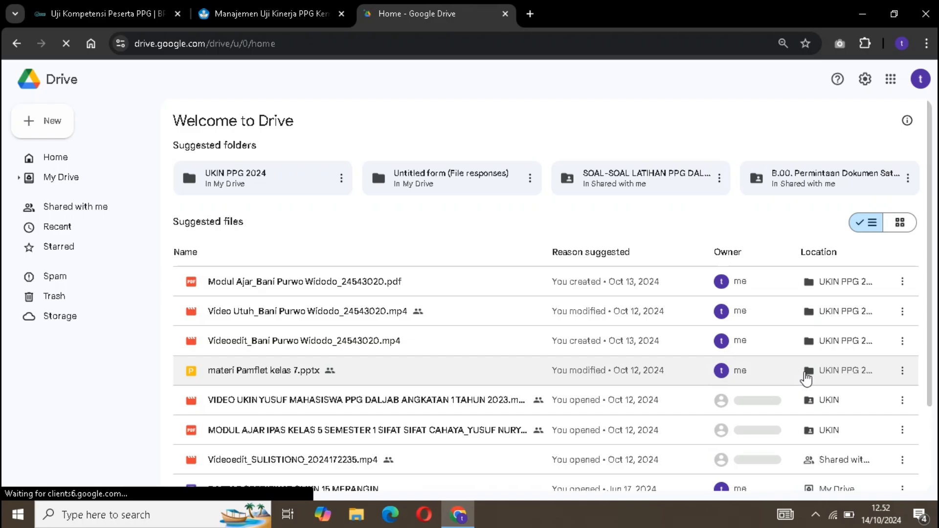
{"action": "double_click", "coordinate": [266, 186]}
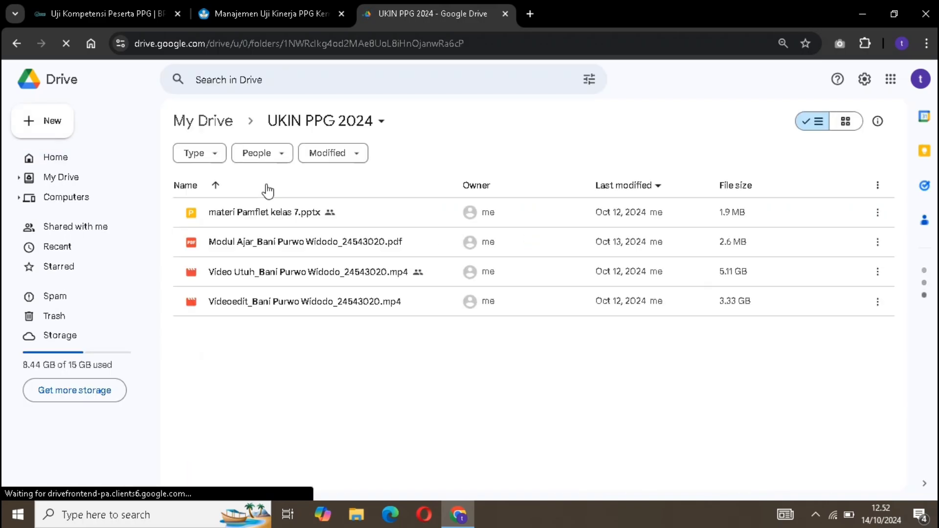
{"action": "left_click", "coordinate": [566, 436]}
- Set the general access of the full-length Video Utuh file to Anyone with the link, keeping the Viewer role
{"action": "left_click", "coordinate": [880, 272]}
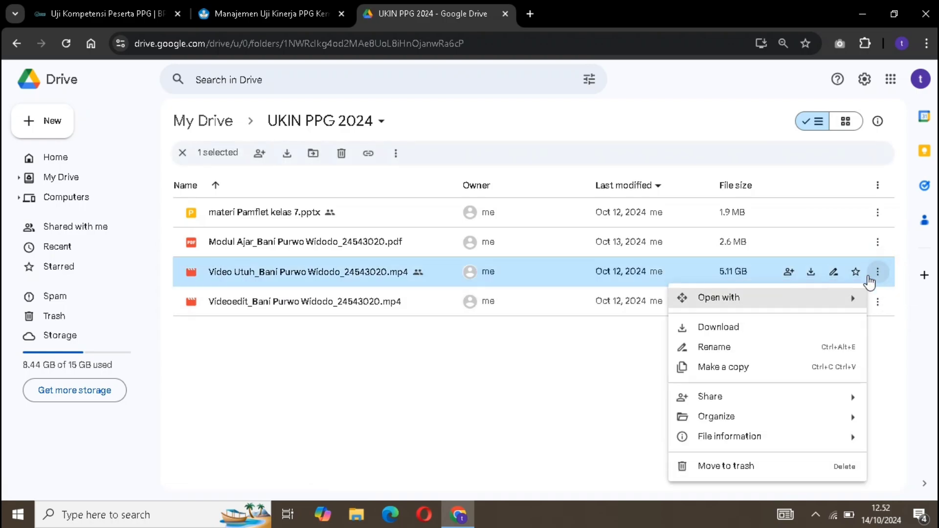
{"action": "mouse_move", "coordinate": [792, 398]}
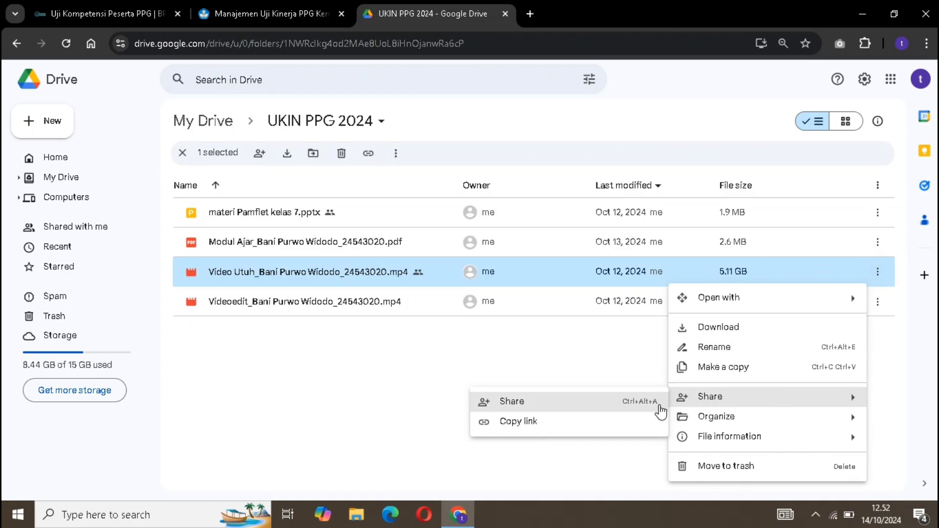
{"action": "left_click", "coordinate": [581, 409]}
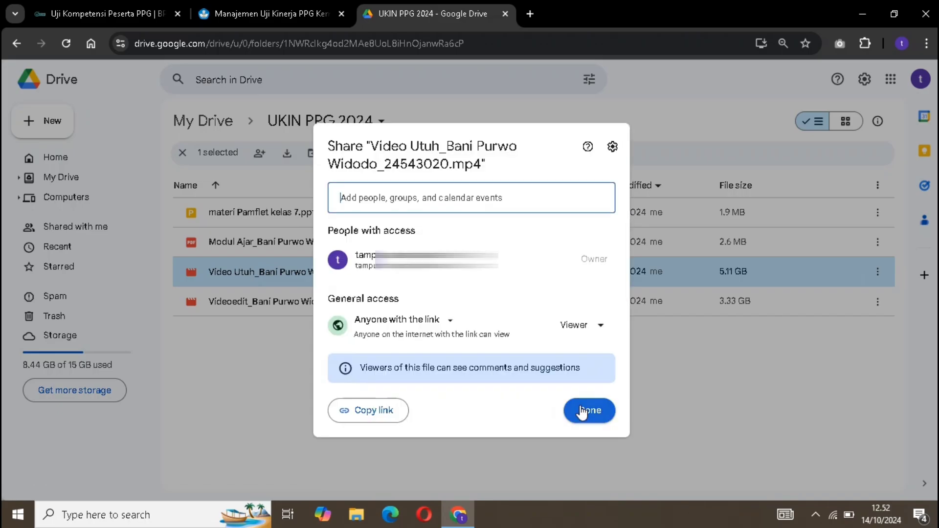
{"action": "left_click", "coordinate": [453, 322]}
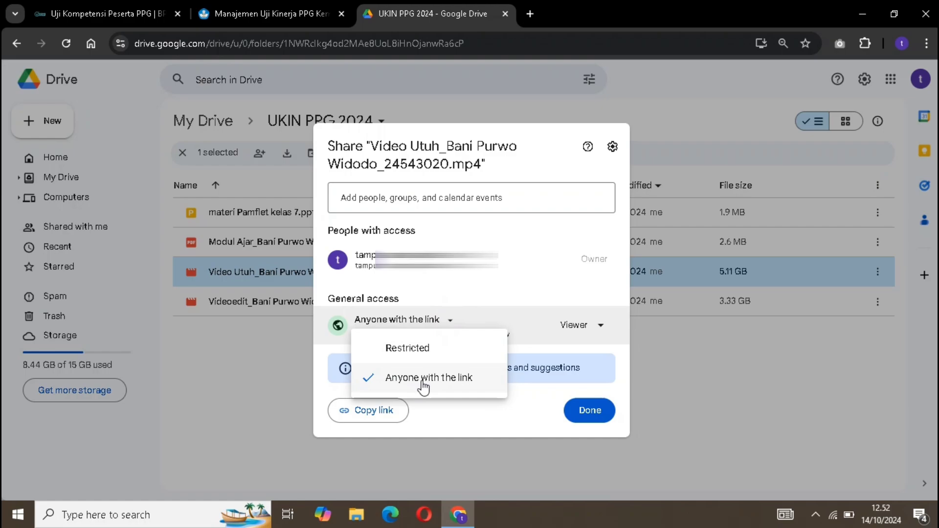
{"action": "left_click", "coordinate": [457, 386]}
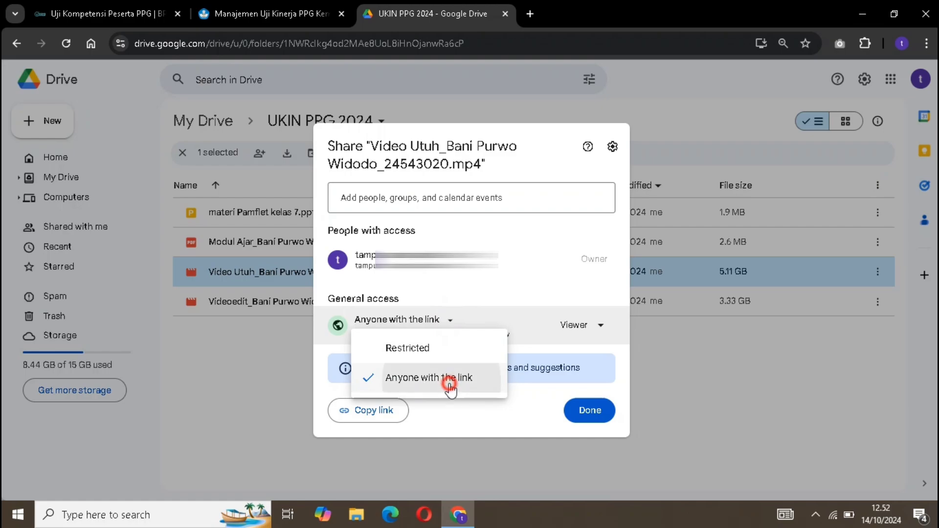
{"action": "left_click", "coordinate": [603, 332]}
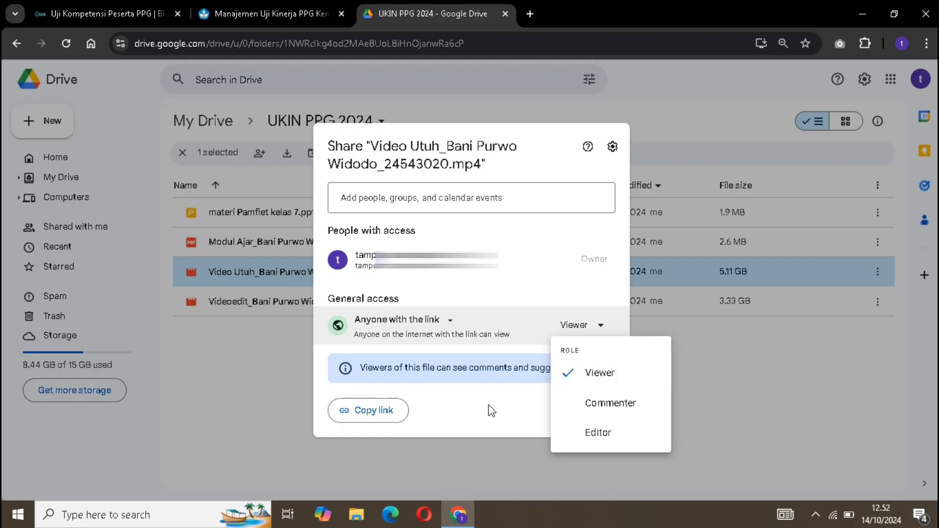
{"action": "left_click", "coordinate": [509, 408]}
{"action": "left_click", "coordinate": [590, 412]}
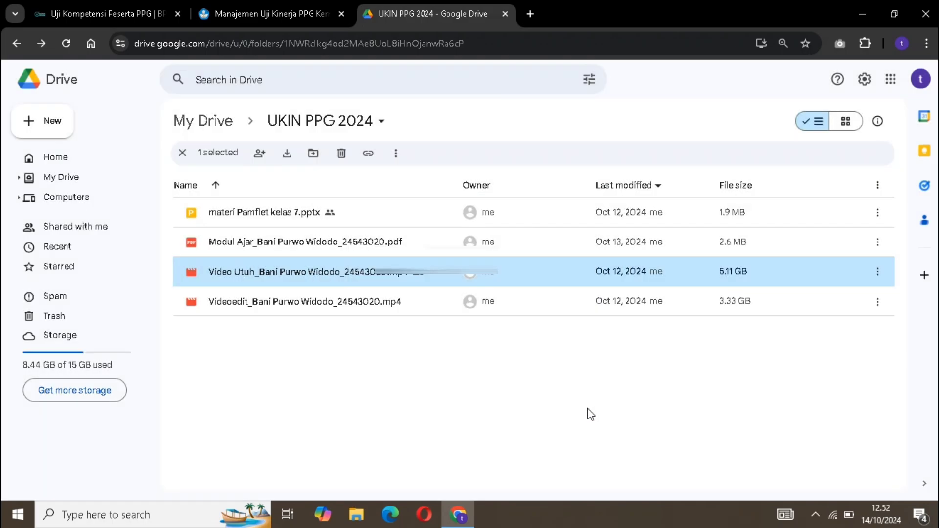
- Share the Videoedit file with Anyone with the link in the Viewer role
{"action": "left_click", "coordinate": [878, 302]}
{"action": "mouse_move", "coordinate": [786, 230]}
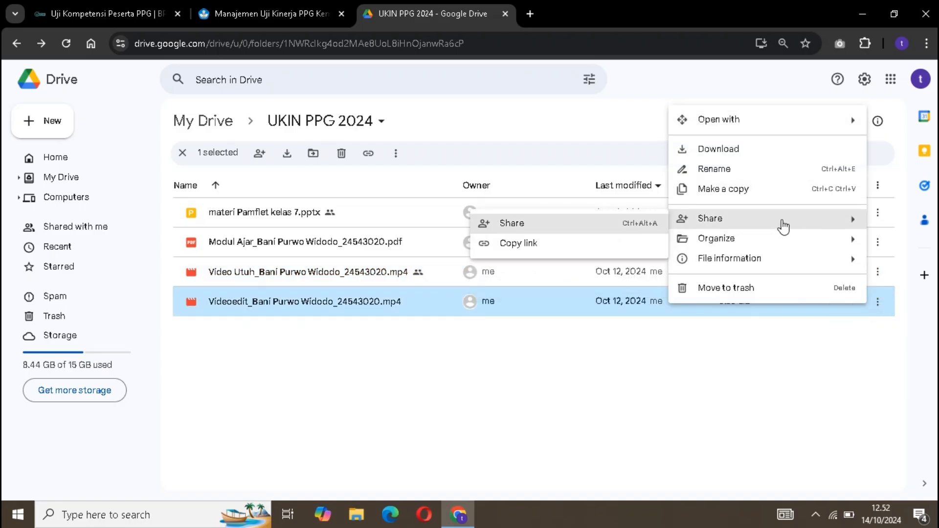
{"action": "left_click", "coordinate": [633, 229]}
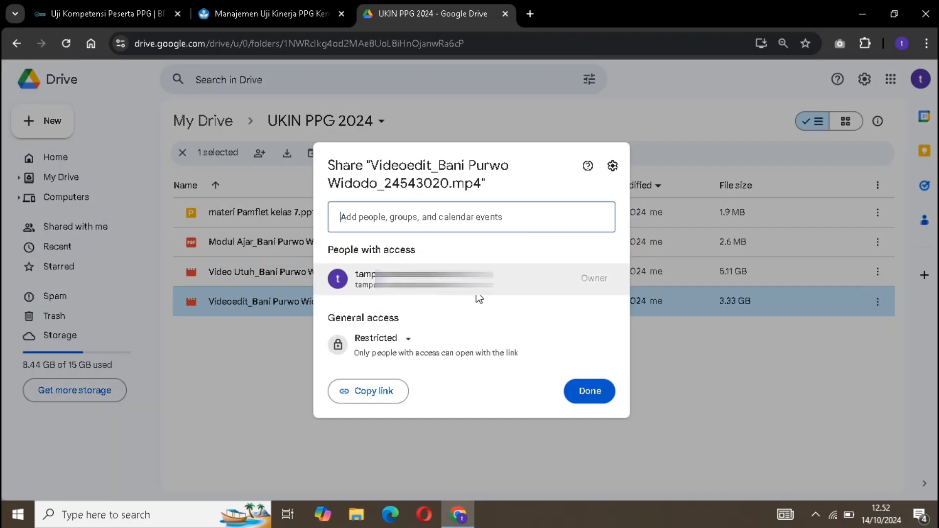
{"action": "left_click", "coordinate": [403, 340]}
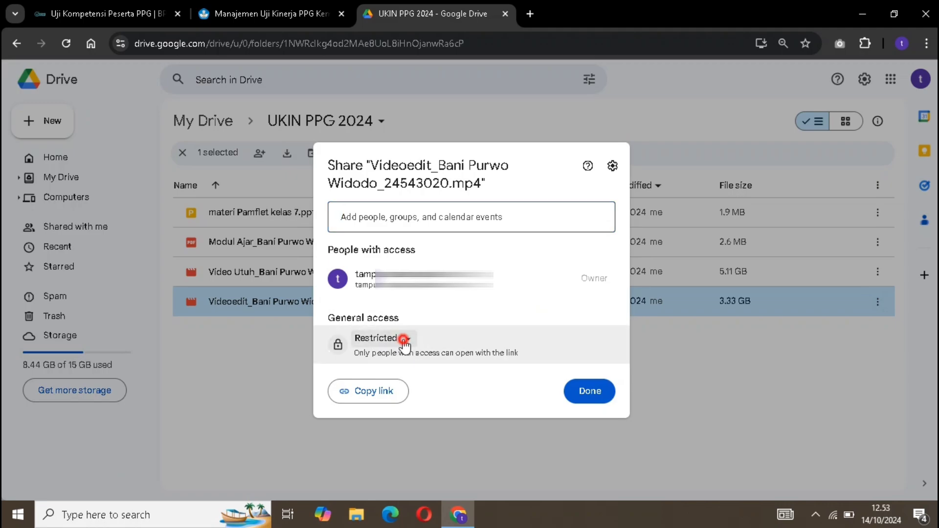
{"action": "left_click", "coordinate": [430, 392]}
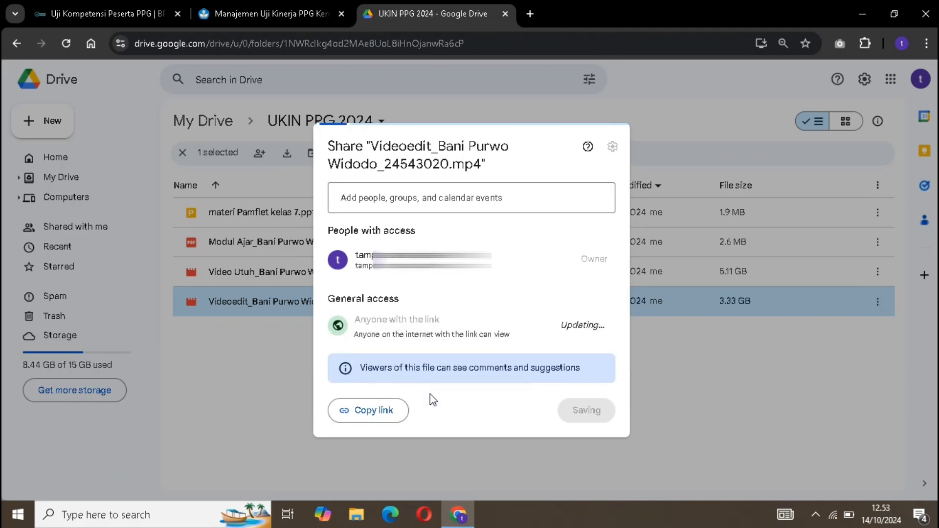
{"action": "left_click", "coordinate": [586, 324]}
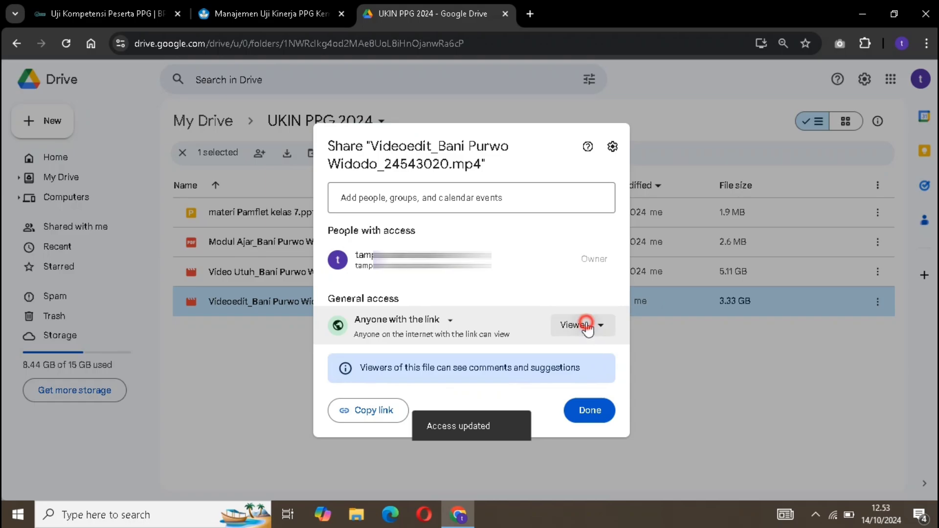
{"action": "left_click", "coordinate": [584, 372]}
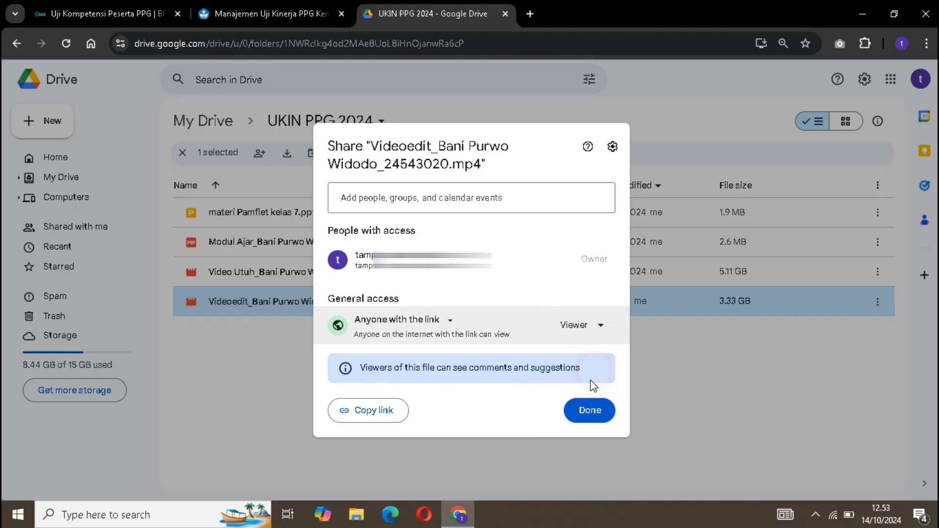
{"action": "left_click", "coordinate": [585, 413]}
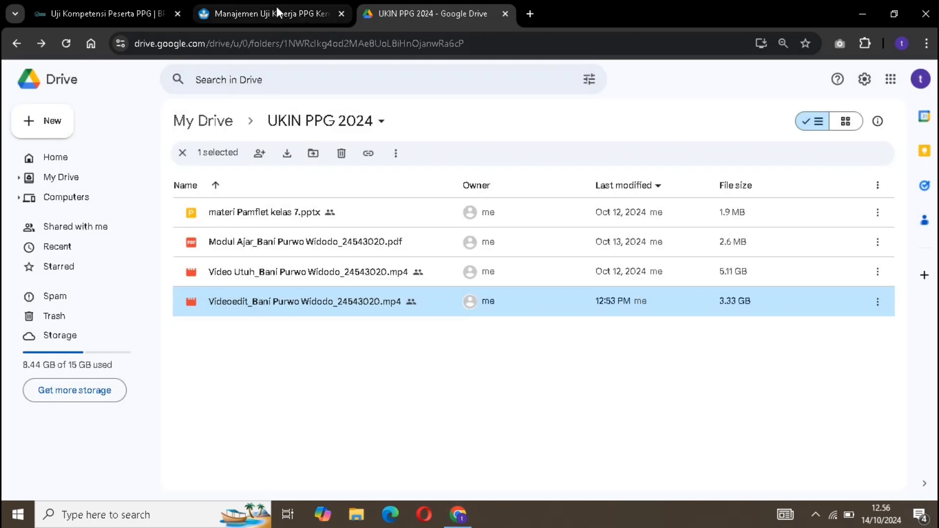
- Return to the Manajemen Uji Kinerja PPG site and open the upload form for Video Pembelajaran
{"action": "left_click", "coordinate": [277, 9]}
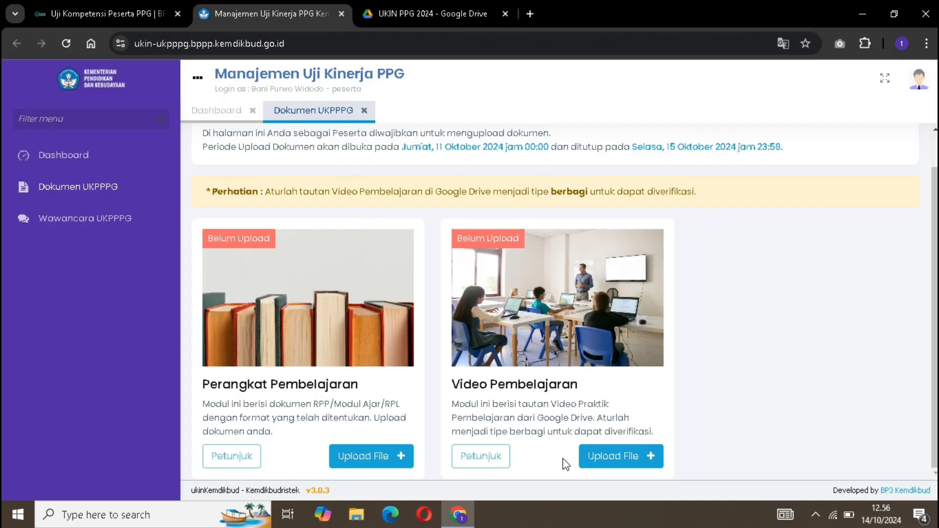
{"action": "left_click", "coordinate": [625, 467]}
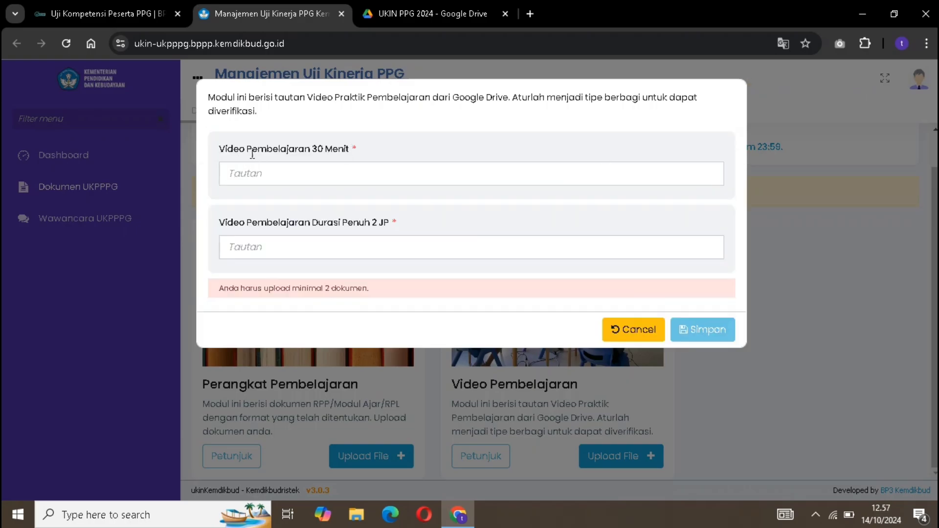
{"action": "left_click_drag", "start_coordinate": [328, 147], "coordinate": [296, 155]}
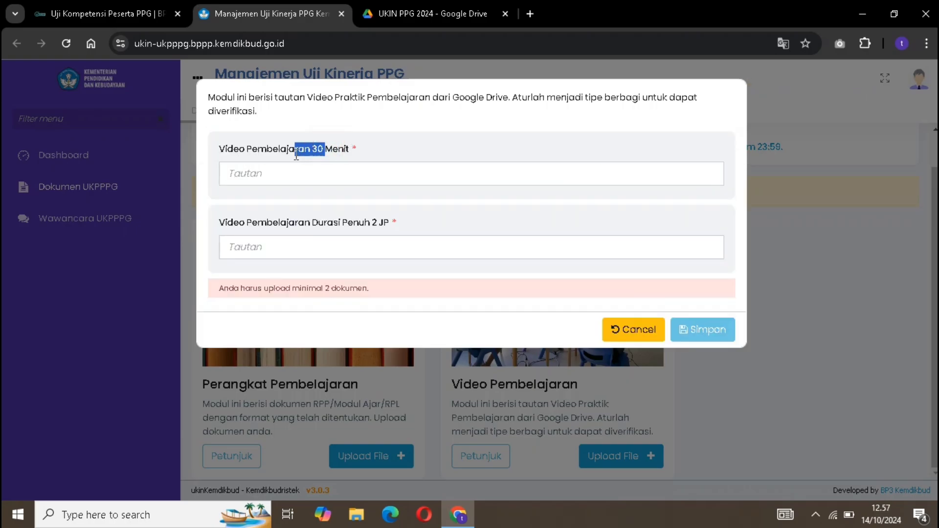
{"action": "left_click", "coordinate": [336, 154]}
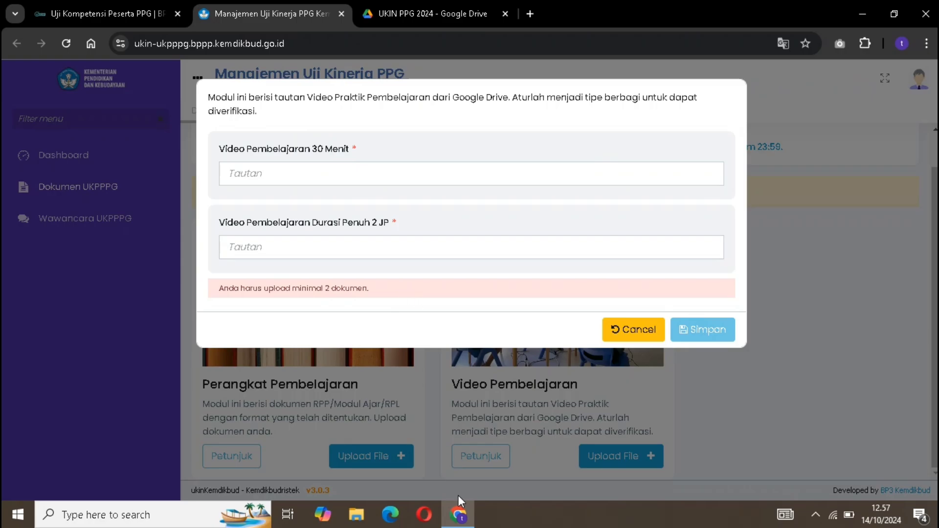
- Copy the Videoedit file's link from Google Drive and paste it as the Video Pembelajaran 30 Menit link
{"action": "left_click", "coordinate": [437, 14]}
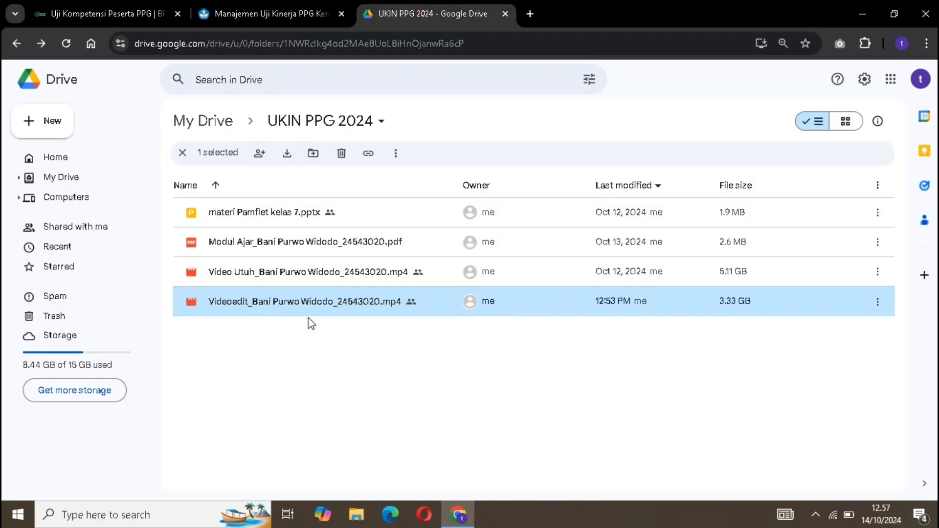
{"action": "left_click", "coordinate": [878, 307]}
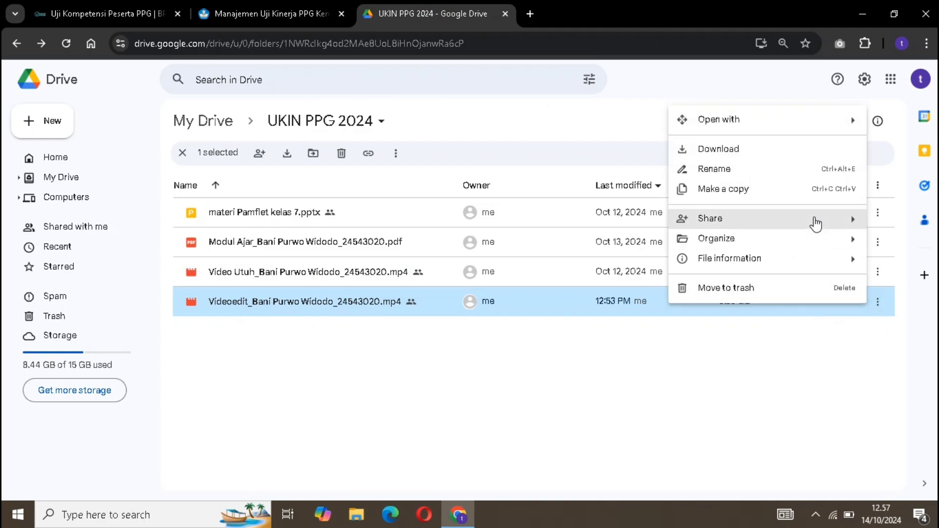
{"action": "mouse_move", "coordinate": [815, 223]}
{"action": "left_click", "coordinate": [539, 243]}
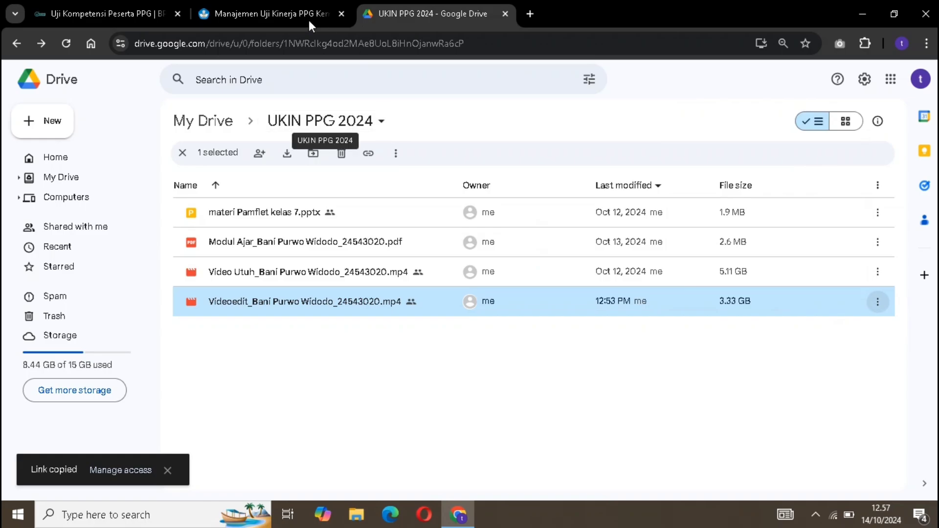
{"action": "left_click", "coordinate": [280, 10]}
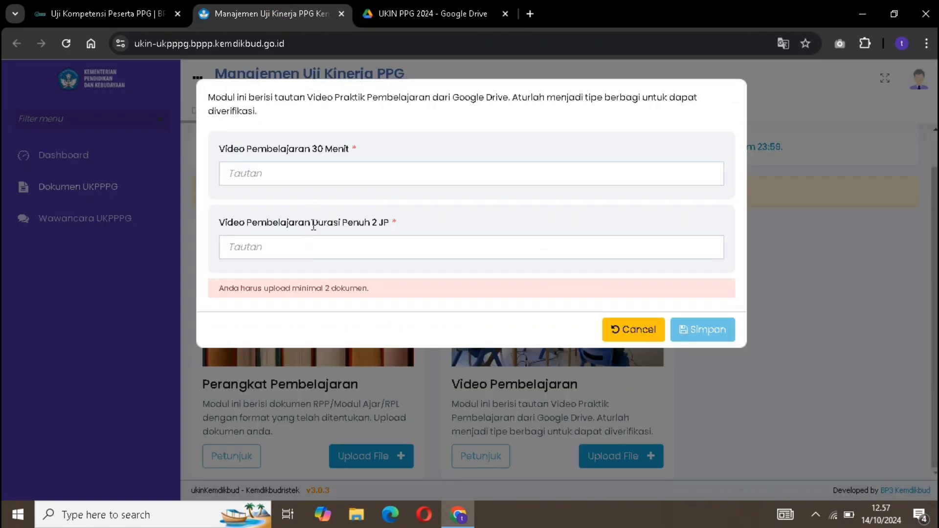
{"action": "left_click", "coordinate": [338, 171]}
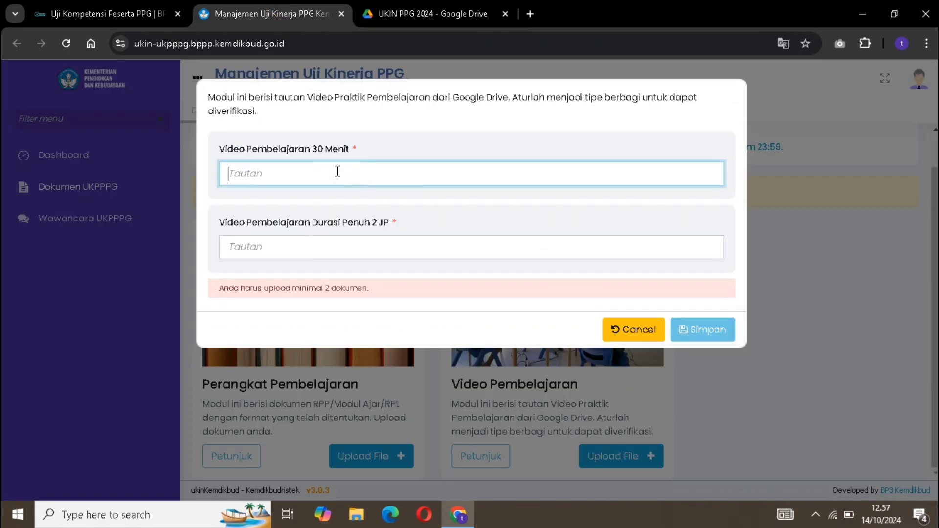
{"action": "key", "text": "ctrl+v"}
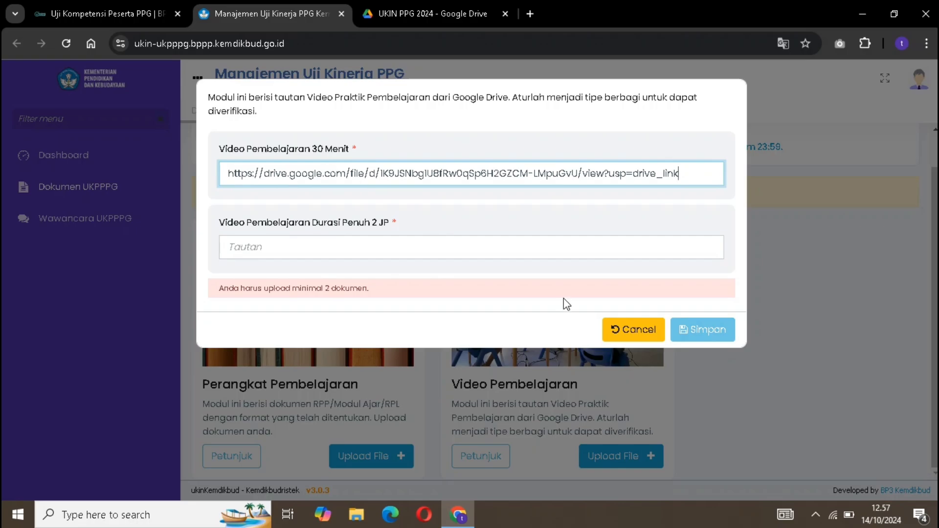
- Switch back to Google Drive and copy the sharing link of the full-length Video Utuh file
{"action": "left_click", "coordinate": [442, 12]}
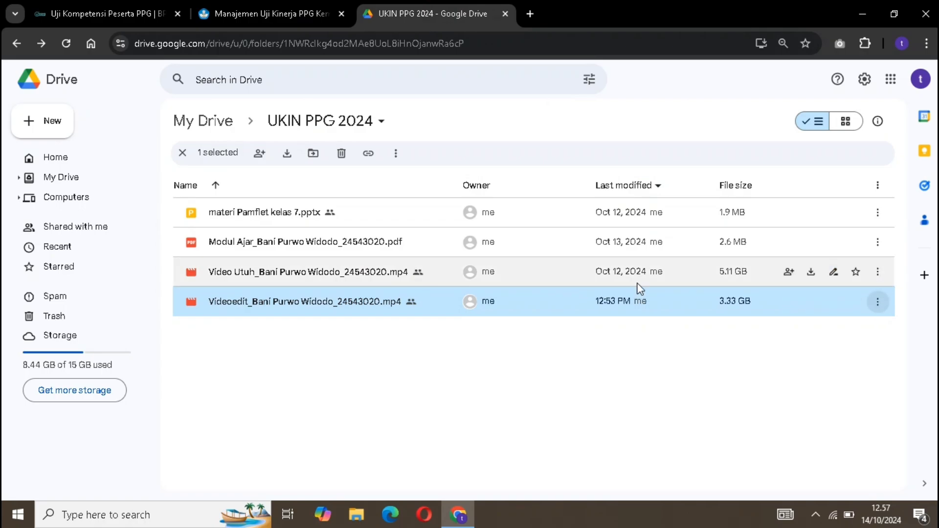
{"action": "left_click", "coordinate": [877, 279]}
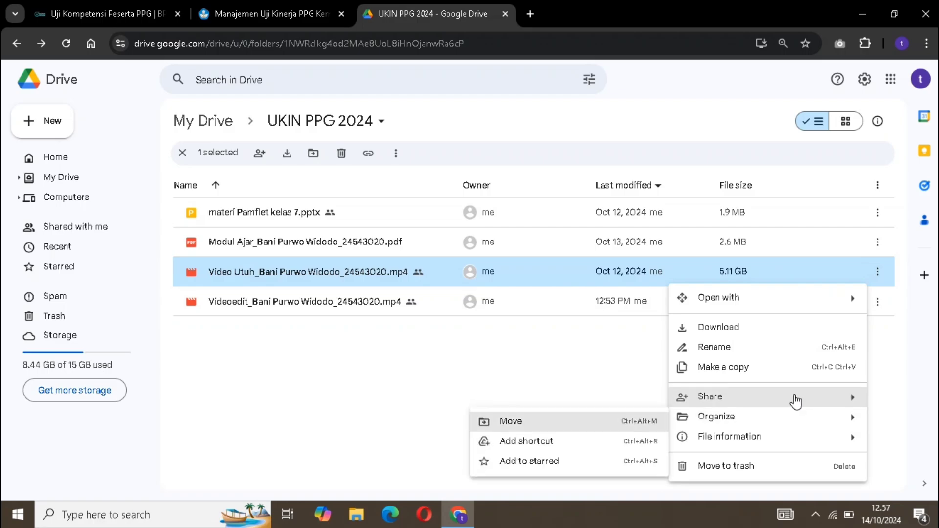
{"action": "mouse_move", "coordinate": [795, 401]}
{"action": "left_click", "coordinate": [620, 401]}
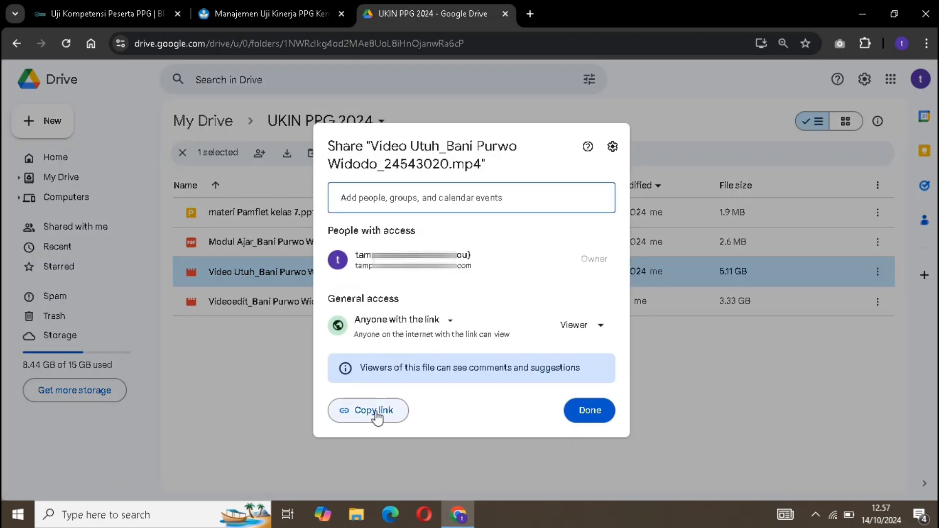
{"action": "left_click", "coordinate": [376, 413]}
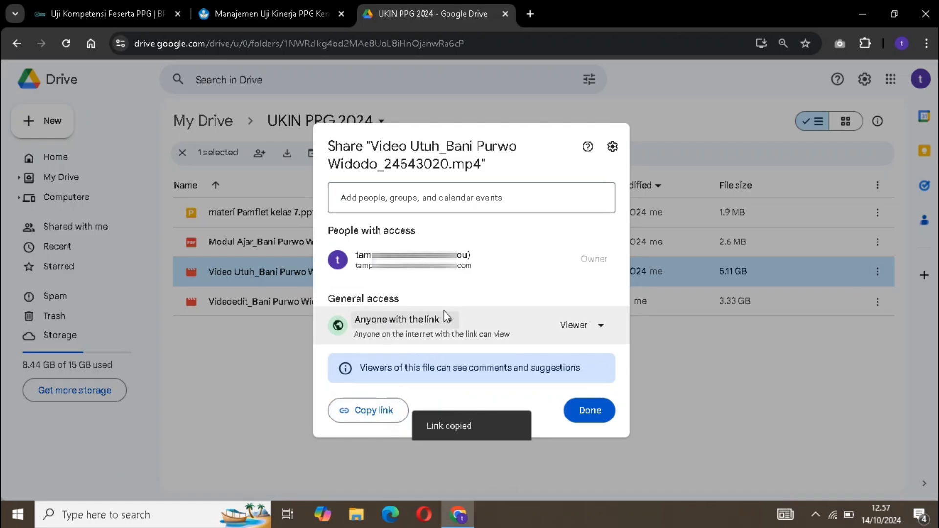
- Close the sharing settings, return to the Uji Kinerja PPG form and paste the copied link as the Video Pembelajaran Durasi Penuh 2 JP link
{"action": "left_click", "coordinate": [582, 411]}
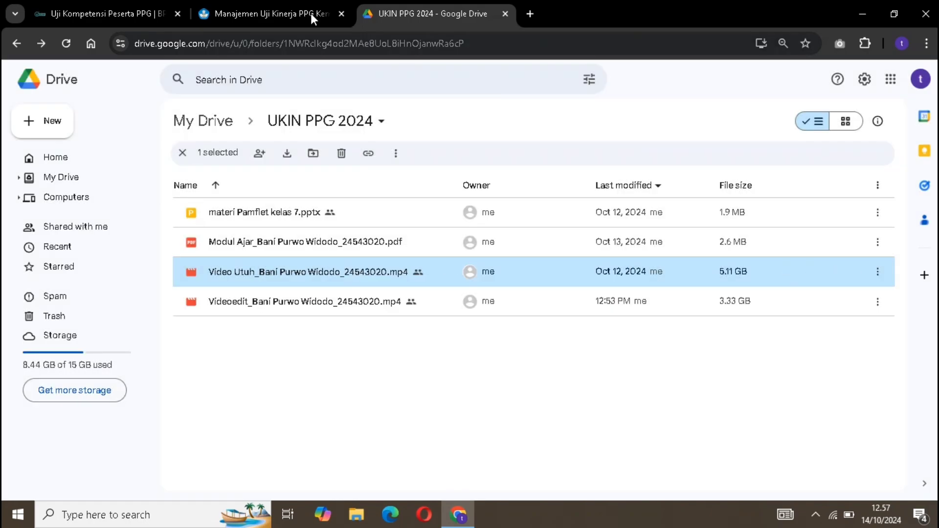
{"action": "left_click", "coordinate": [293, 7]}
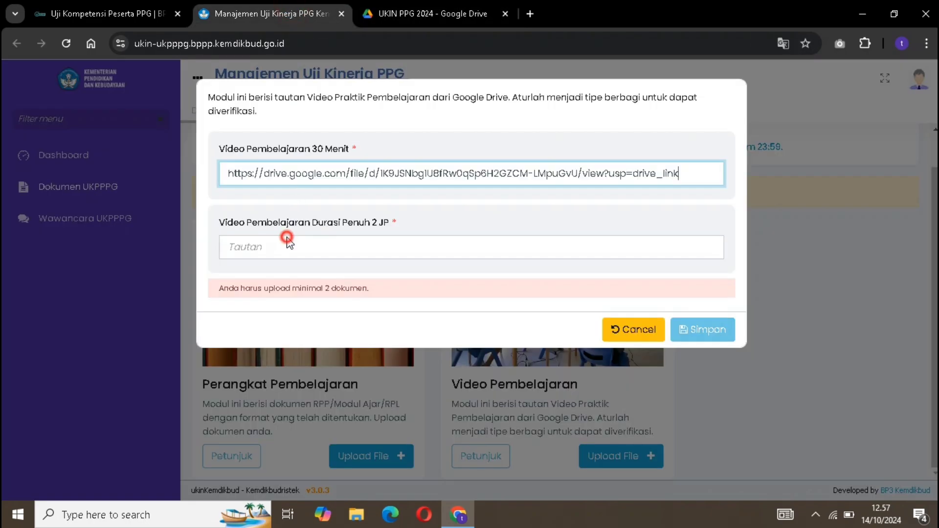
{"action": "left_click", "coordinate": [236, 250]}
{"action": "key", "text": "ctrl+v"}
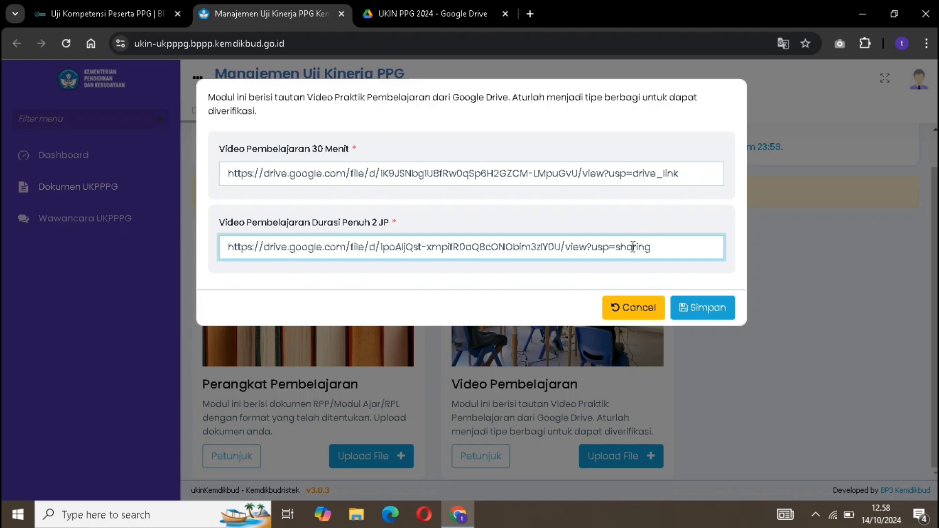
- Save the Video Pembelajaran form with both video links
{"action": "left_click", "coordinate": [704, 309]}
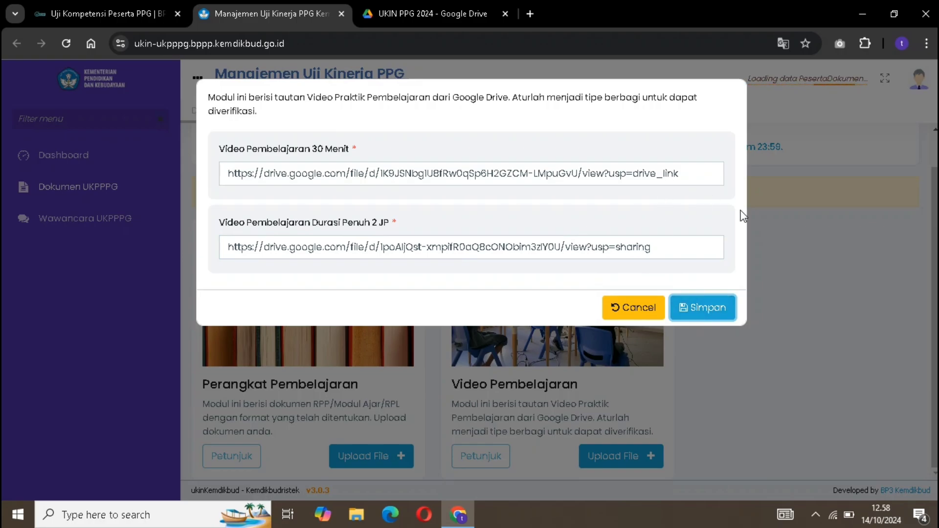
{"action": "left_click", "coordinate": [697, 168]}
{"action": "key", "text": "ctrl+a"}
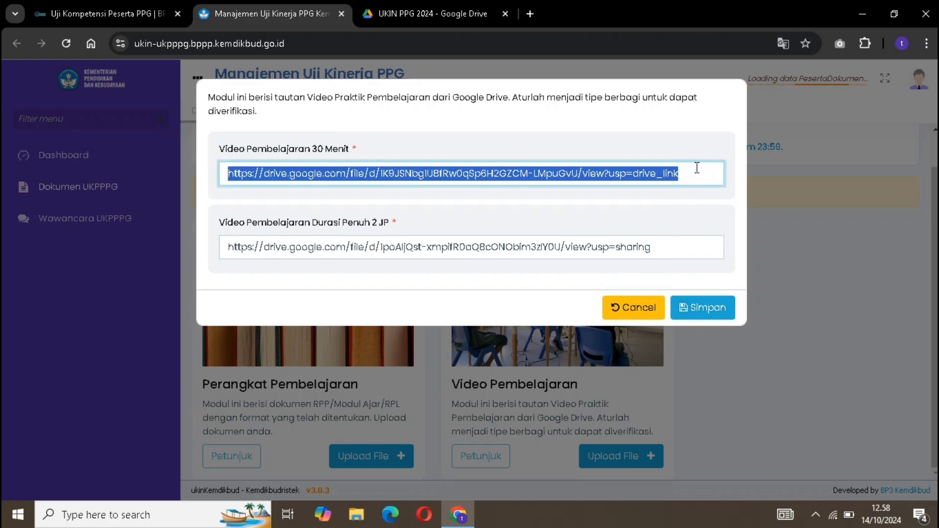
{"action": "key", "text": "Return"}
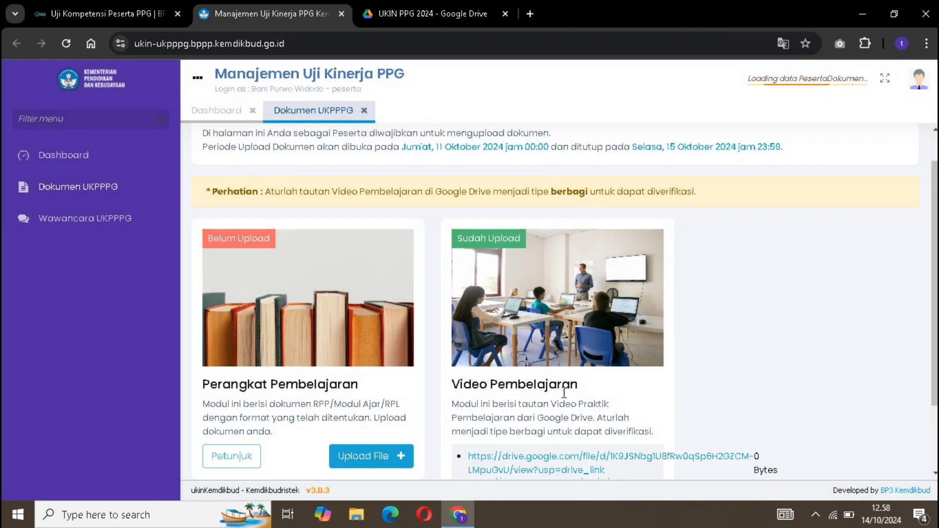
- Open the upload form for Perangkat Pembelajaran and check its Rencana Pelaksanaan Pembelajaran entry
{"action": "scroll", "coordinate": [565, 276], "scroll_direction": "down", "scroll_amount": 2}
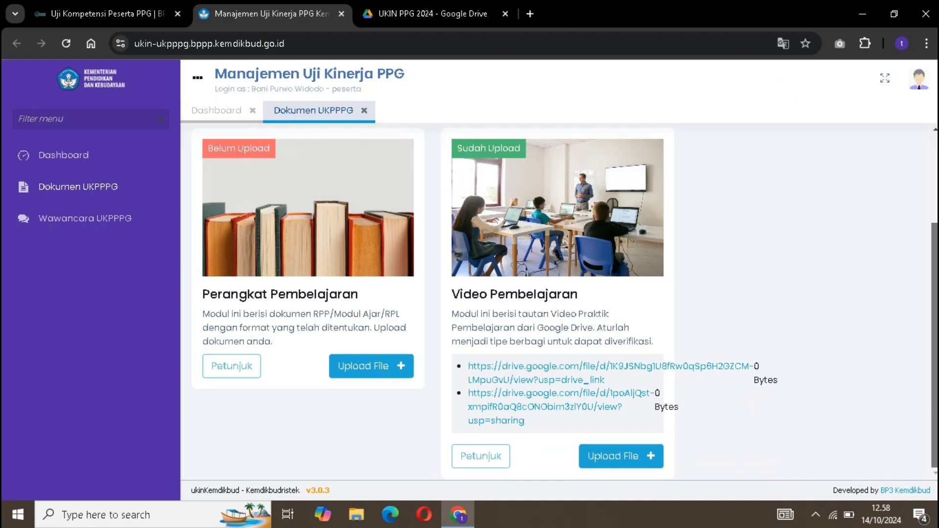
{"action": "left_click", "coordinate": [384, 375]}
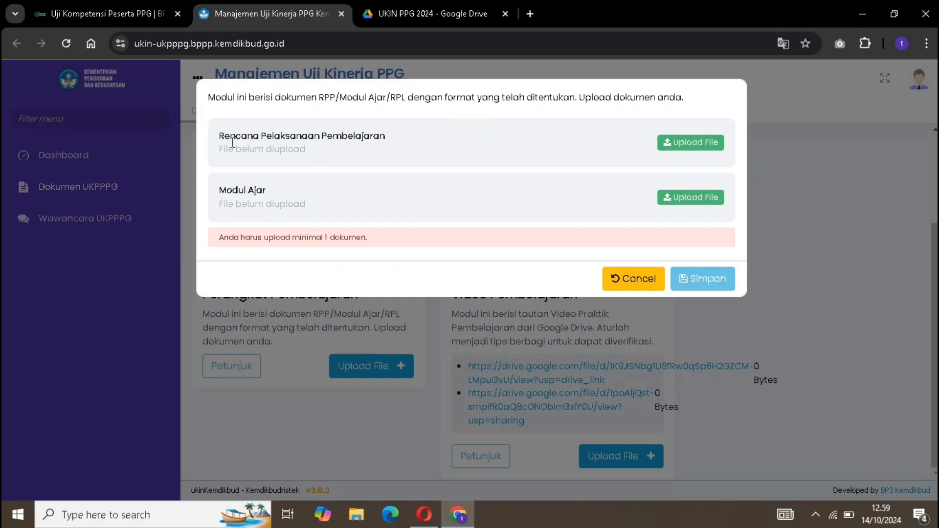
{"action": "left_click_drag", "start_coordinate": [221, 140], "coordinate": [400, 150]}
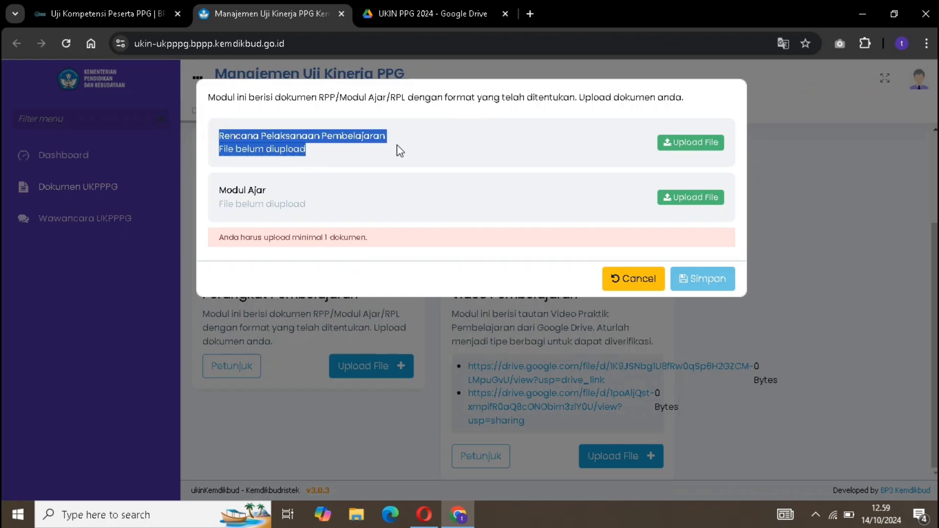
{"action": "left_click", "coordinate": [364, 104]}
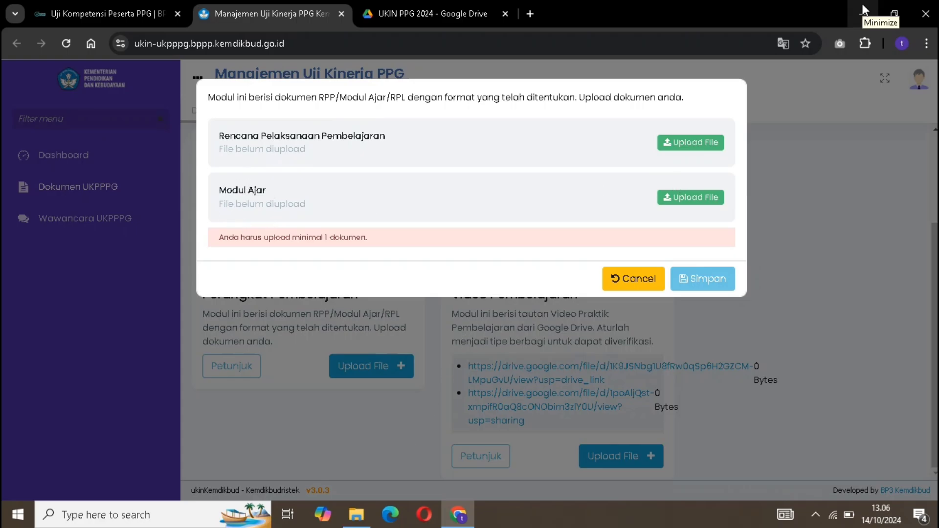
- Upload the Modul Ajar PDF from the PPG 2024 folder as the Modul Ajar document and save the form
{"action": "left_click", "coordinate": [686, 199]}
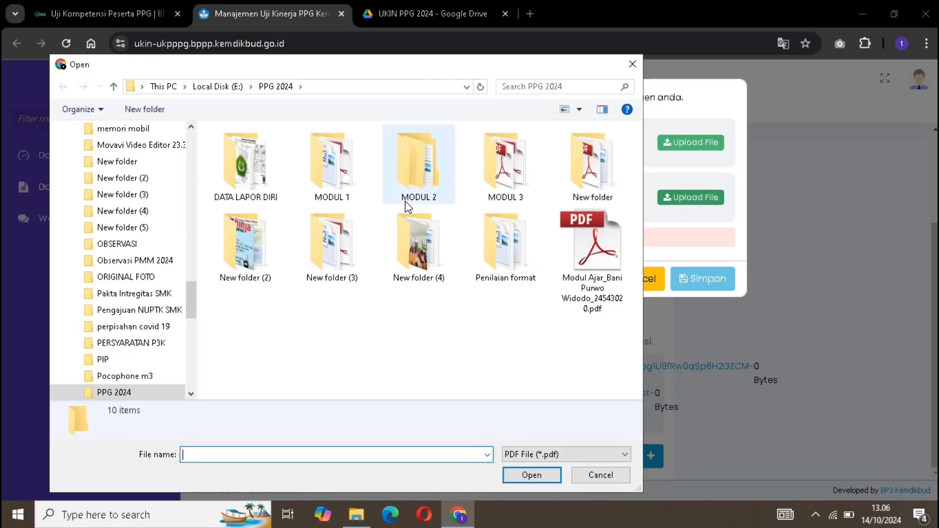
{"action": "left_click", "coordinate": [612, 276]}
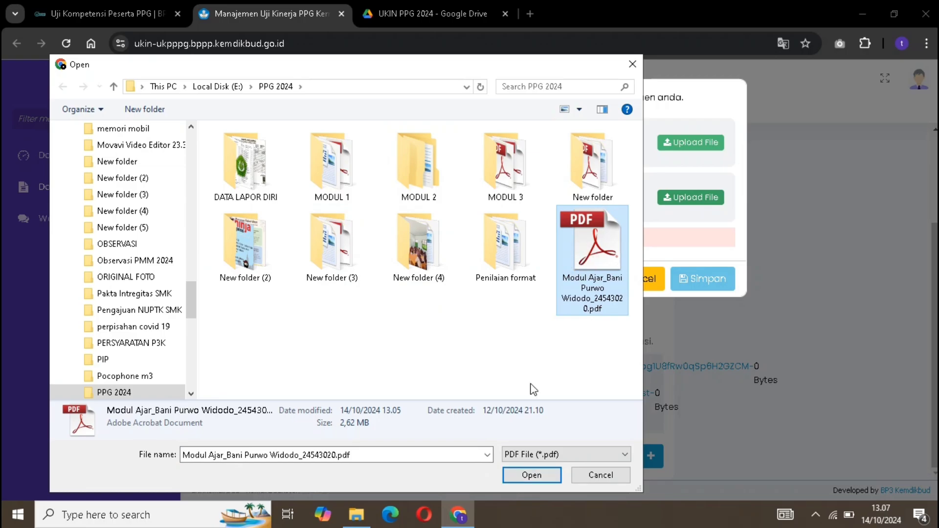
{"action": "left_click", "coordinate": [523, 474]}
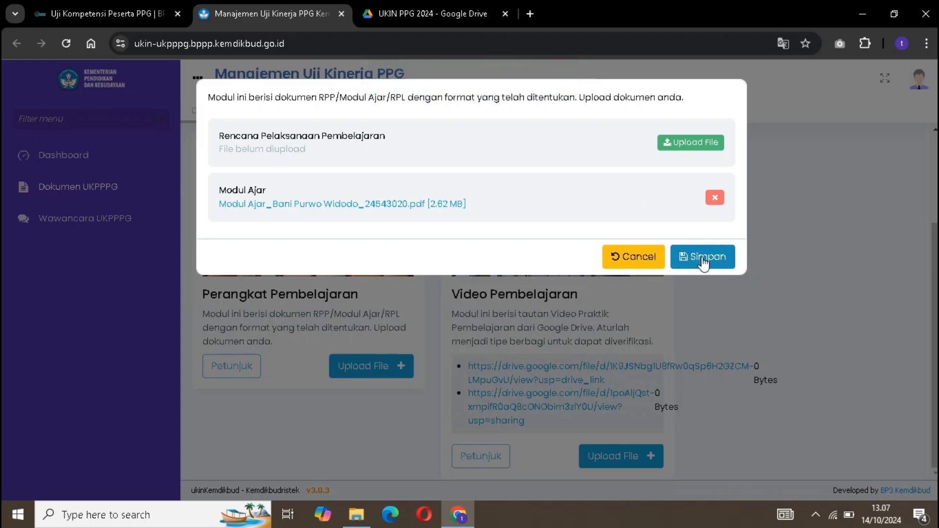
{"action": "left_click", "coordinate": [702, 258]}
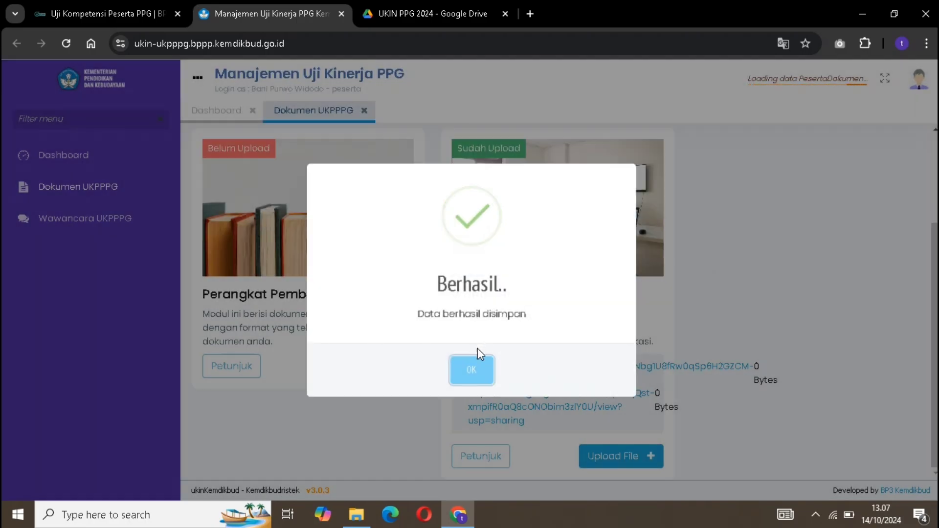
{"action": "left_click", "coordinate": [472, 371]}
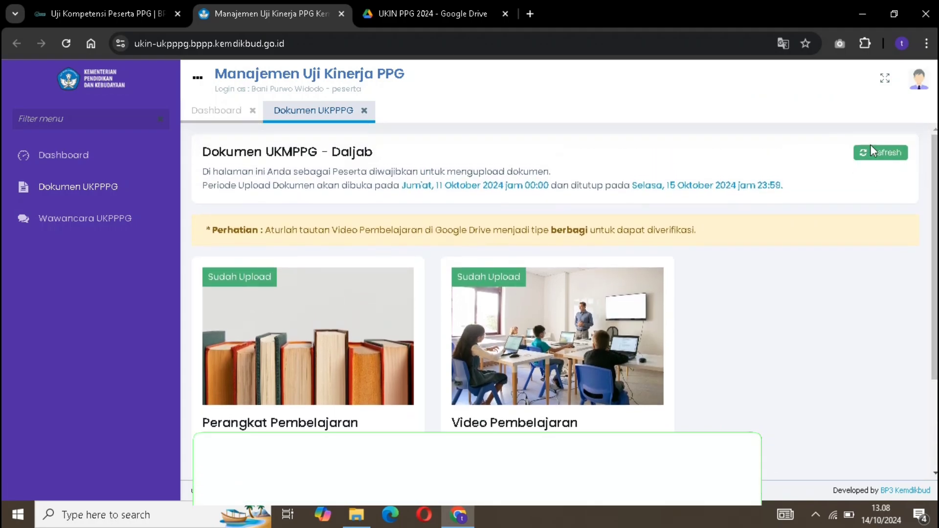
- Refresh the Dokumen UKPPPG page to review the uploaded documents, and return to the Dashboard
{"action": "left_click", "coordinate": [885, 153]}
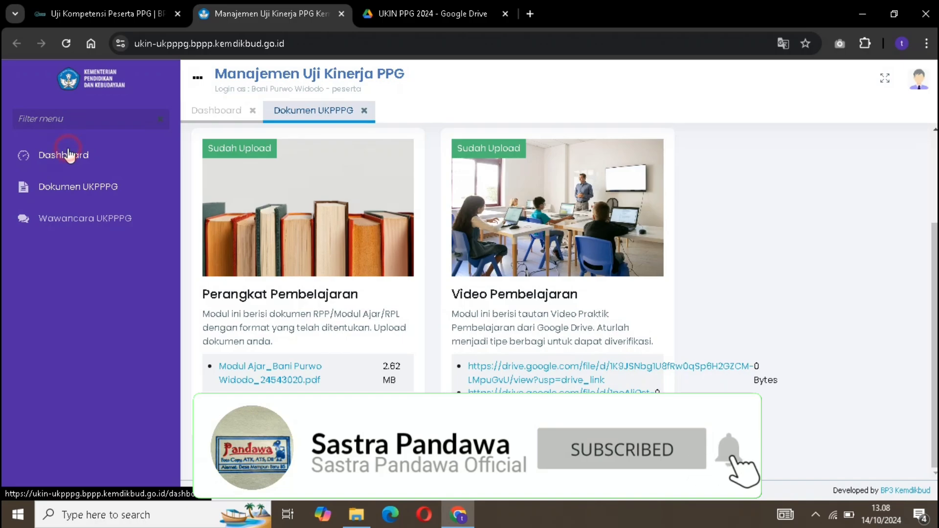
{"action": "left_click", "coordinate": [69, 154]}
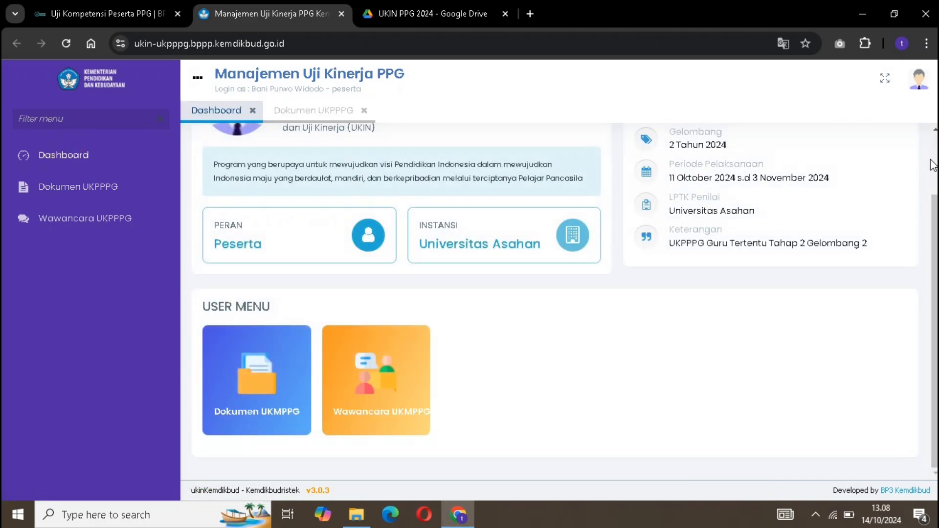